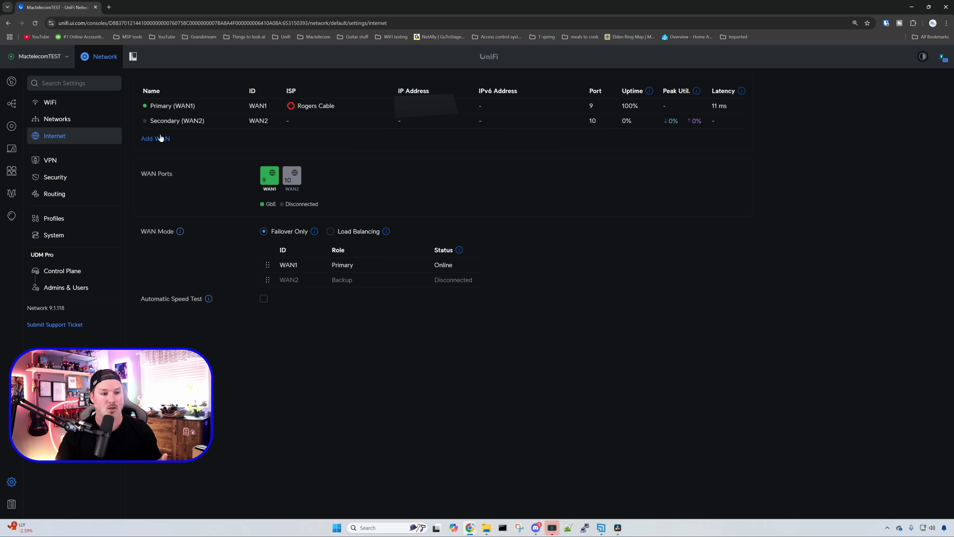
Step: Add a WAN connection named WAN3 on Port 1 (GbE) and apply it
click(162, 139)
click(287, 83)
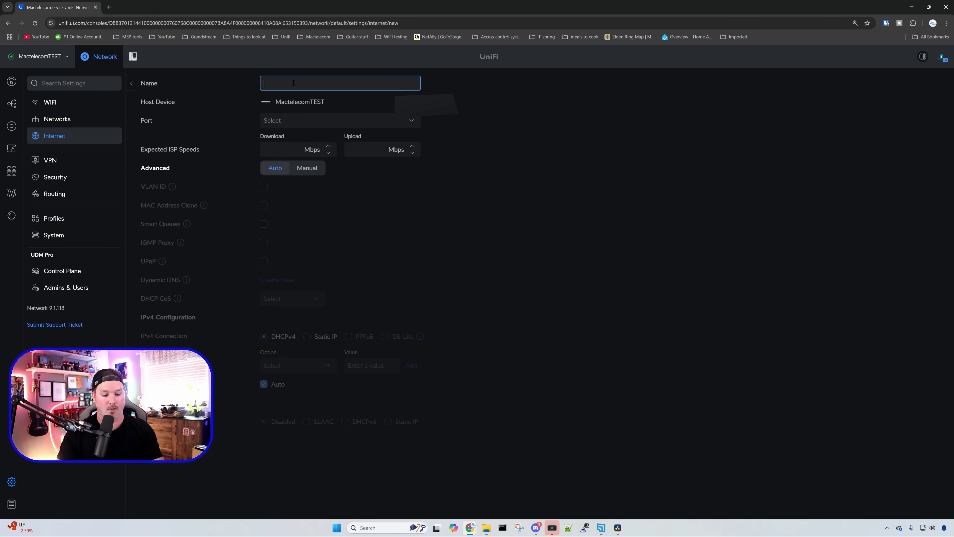
text(WAN3)
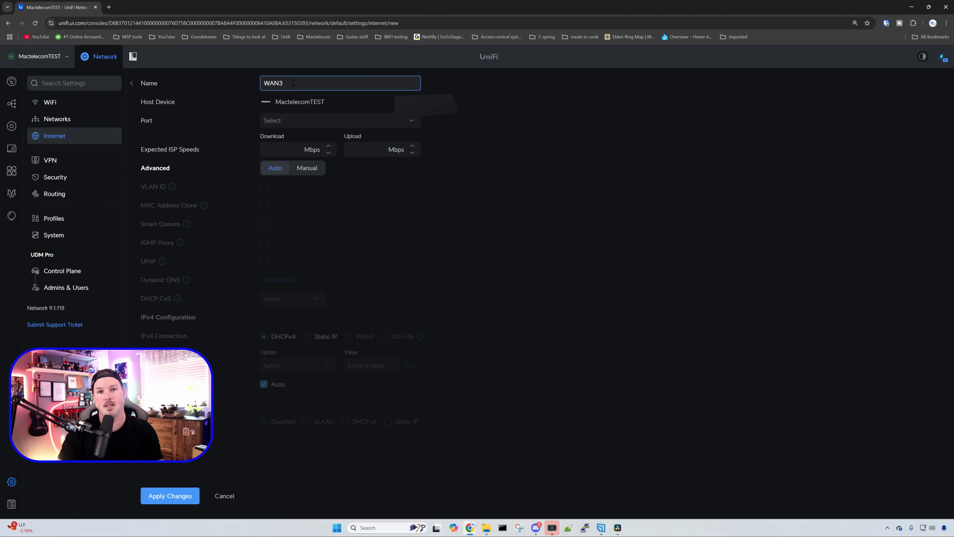
click(332, 121)
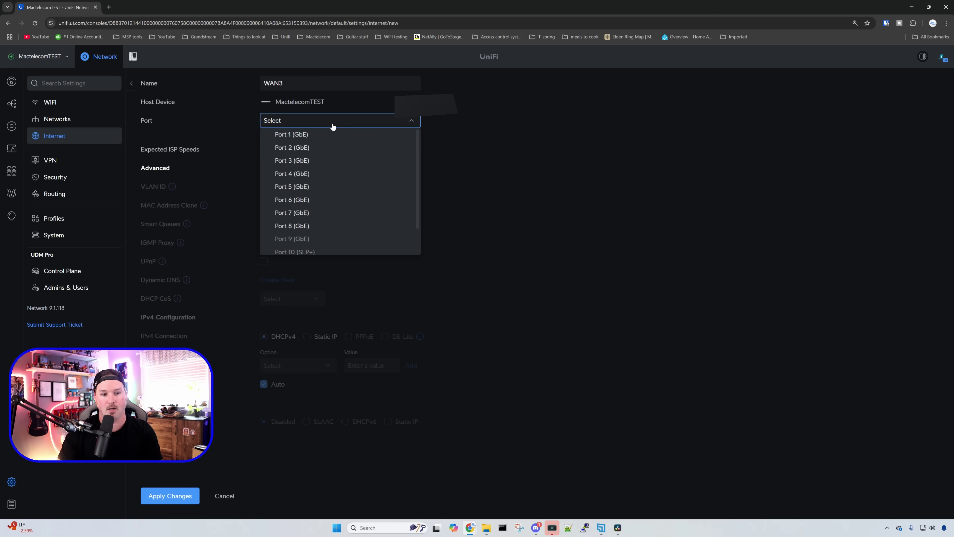
scroll(339, 162, down, 1)
scroll(340, 163, up, 1)
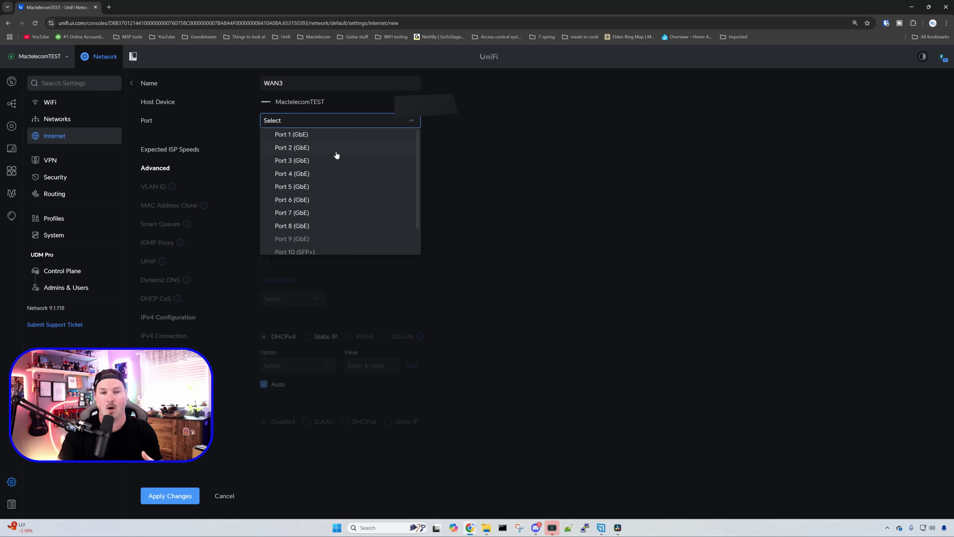
click(329, 140)
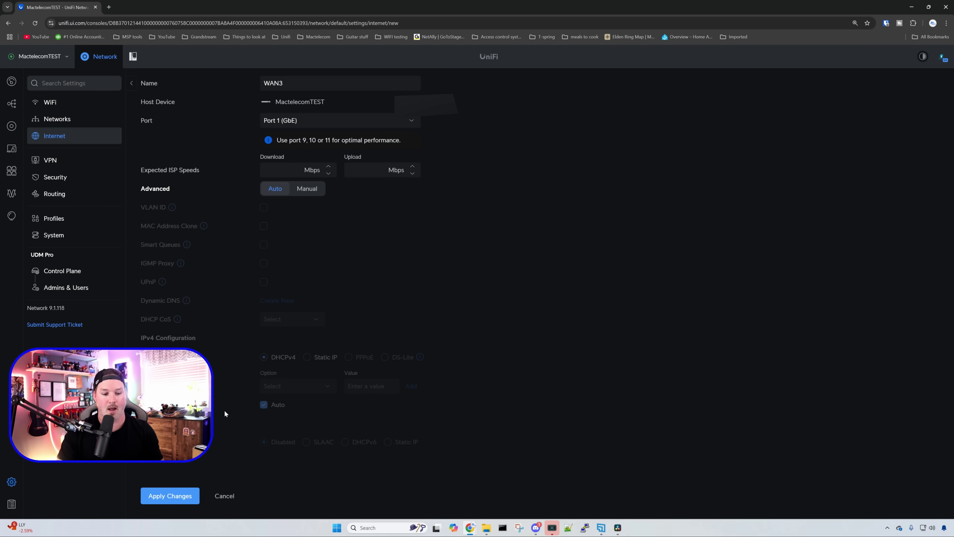
click(183, 498)
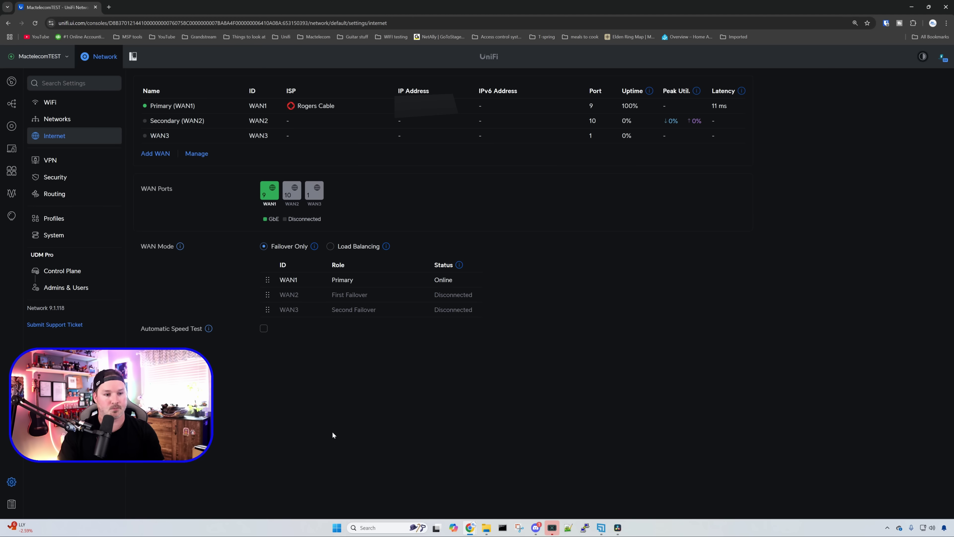
Step: Add a WAN connection named WAN4 on Port 2 (GbE) and apply it
click(166, 156)
click(300, 87)
text(WAN4)
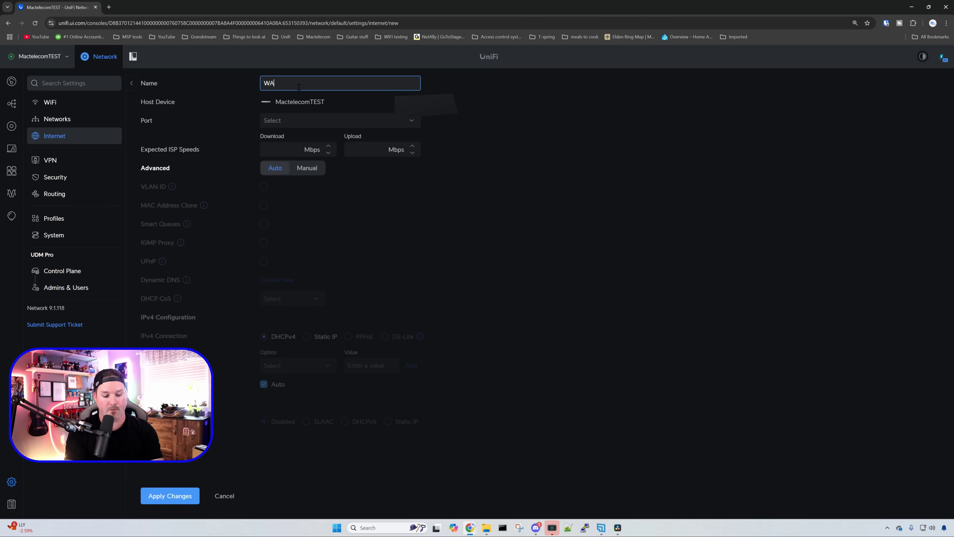
click(332, 121)
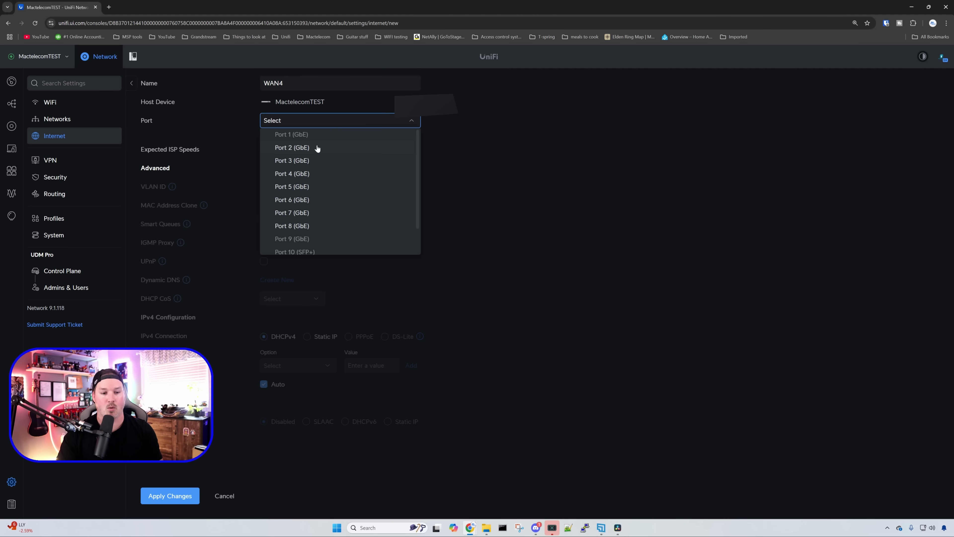
click(296, 148)
click(190, 499)
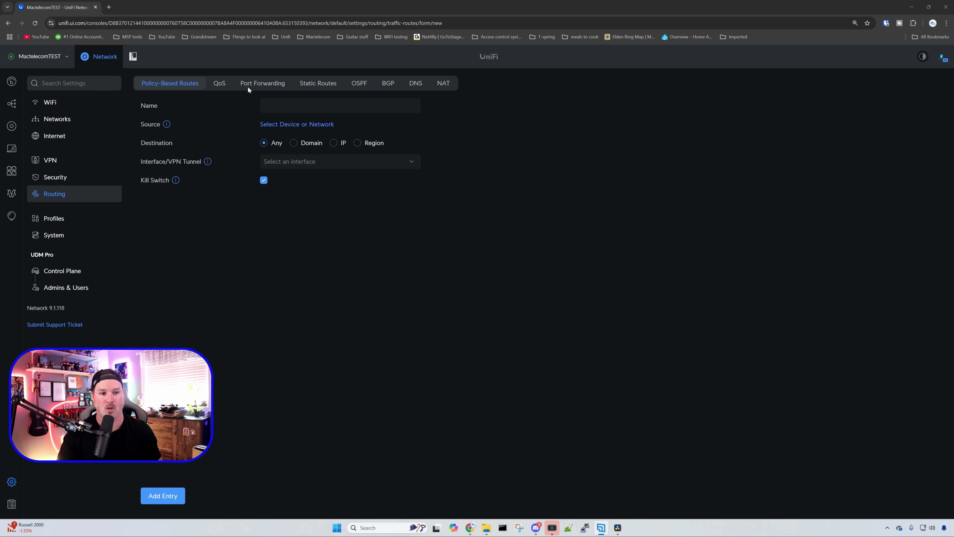
Step: In QoS, configure Critical Apps Prioritization with its source limited to the IoT (107) network
click(222, 88)
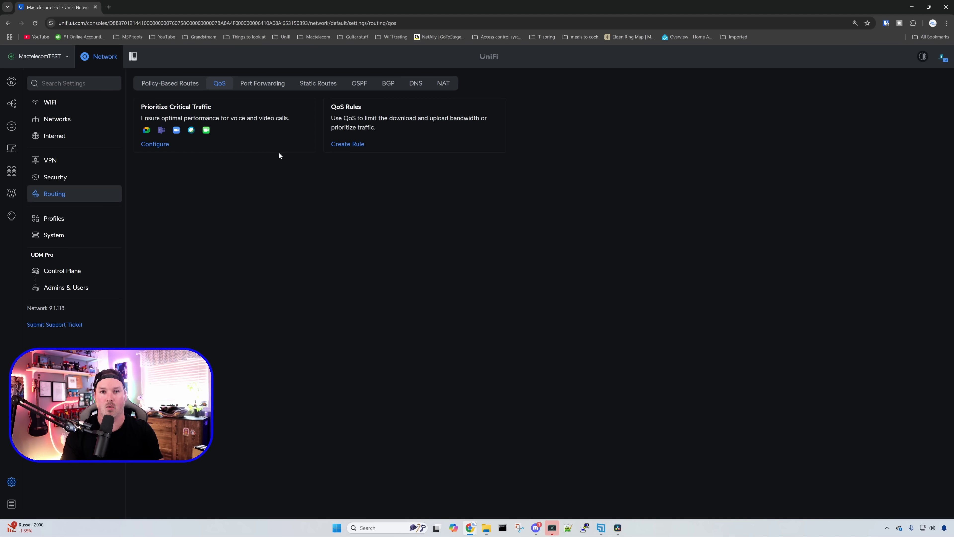
click(165, 145)
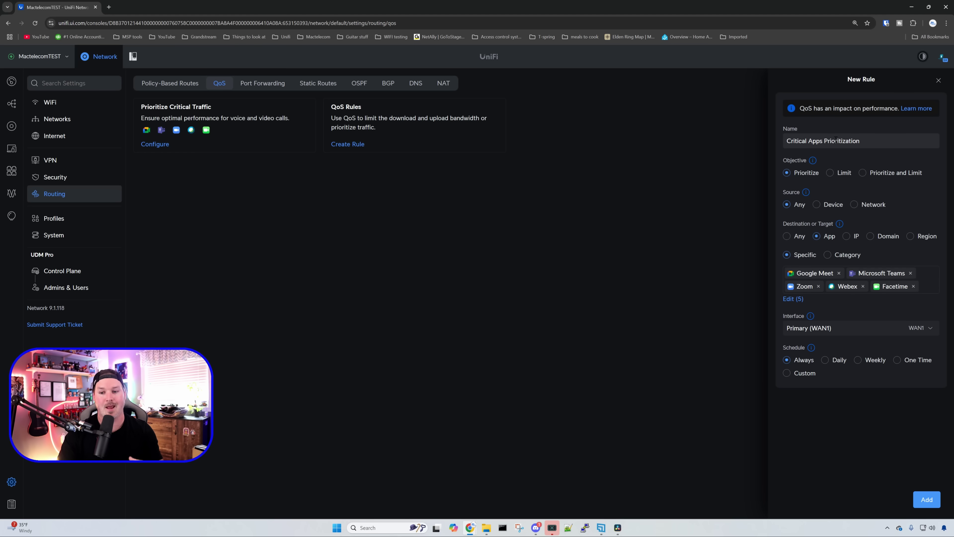
mouse_move(814, 161)
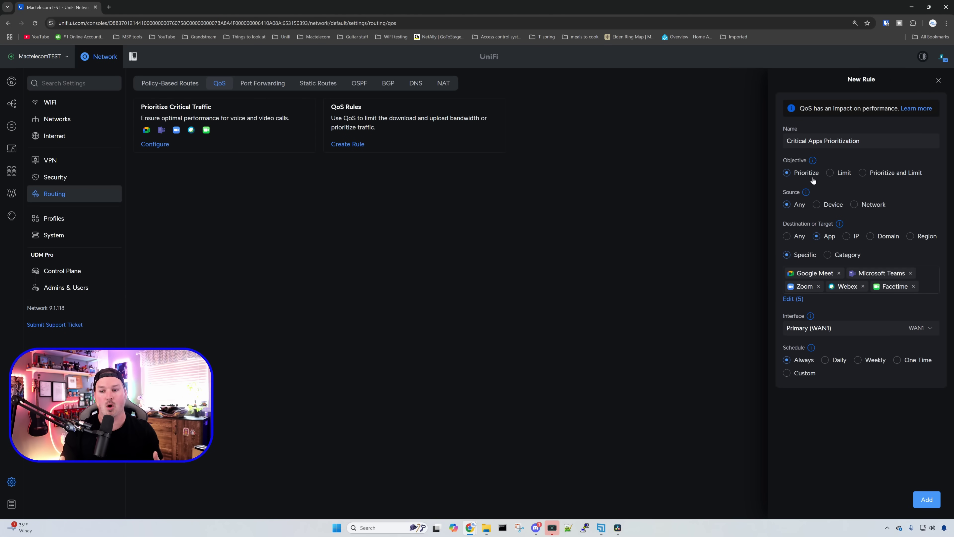
click(854, 205)
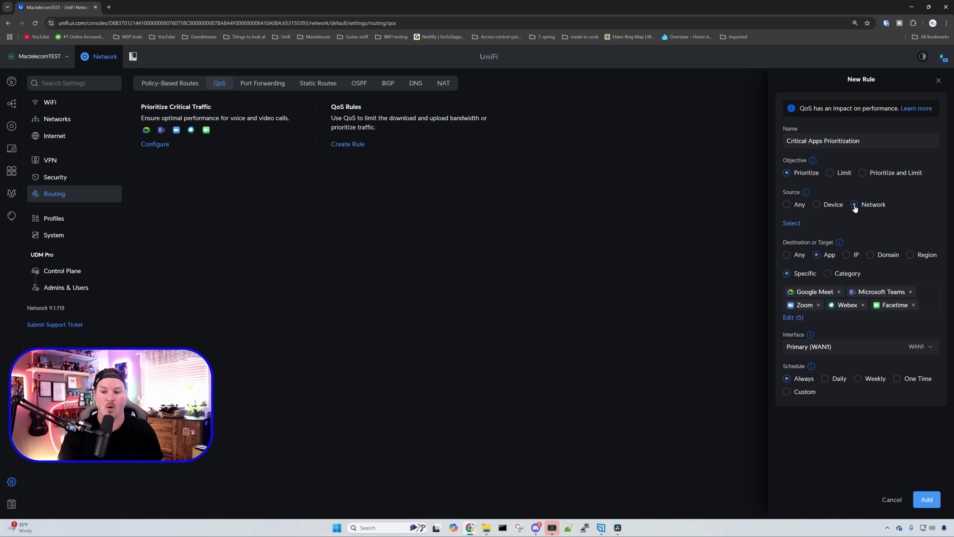
click(791, 223)
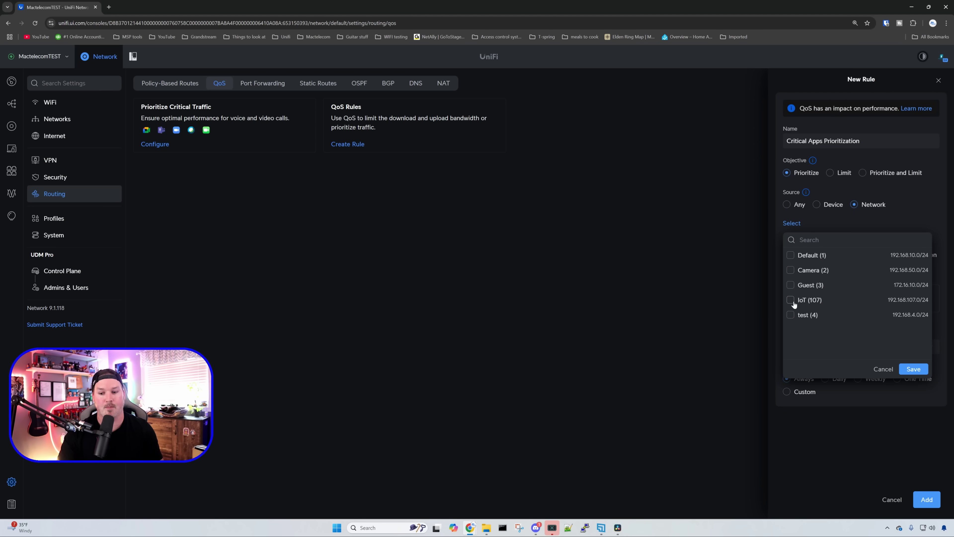
click(791, 300)
click(913, 368)
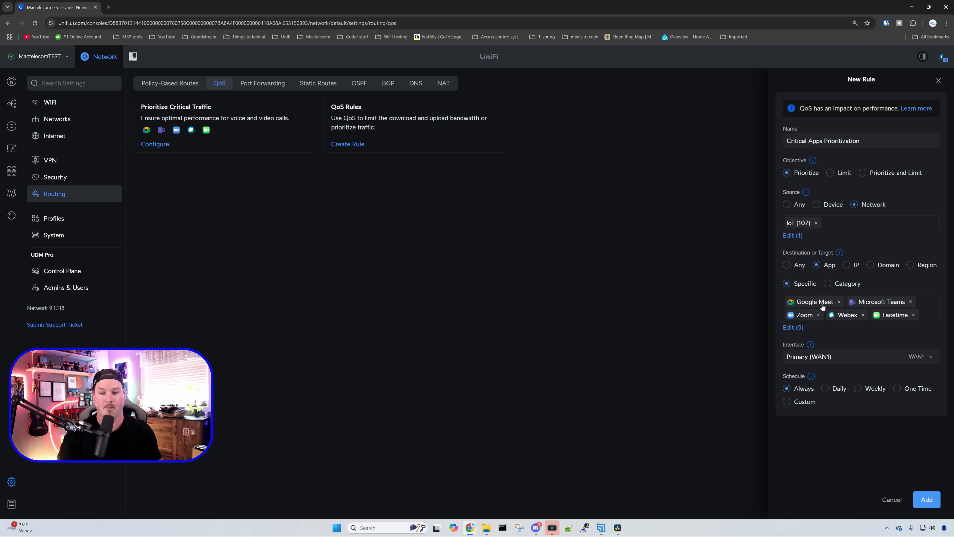
Step: Review the list of prioritized apps and close it without changes
click(793, 328)
scroll(810, 379, down, 8)
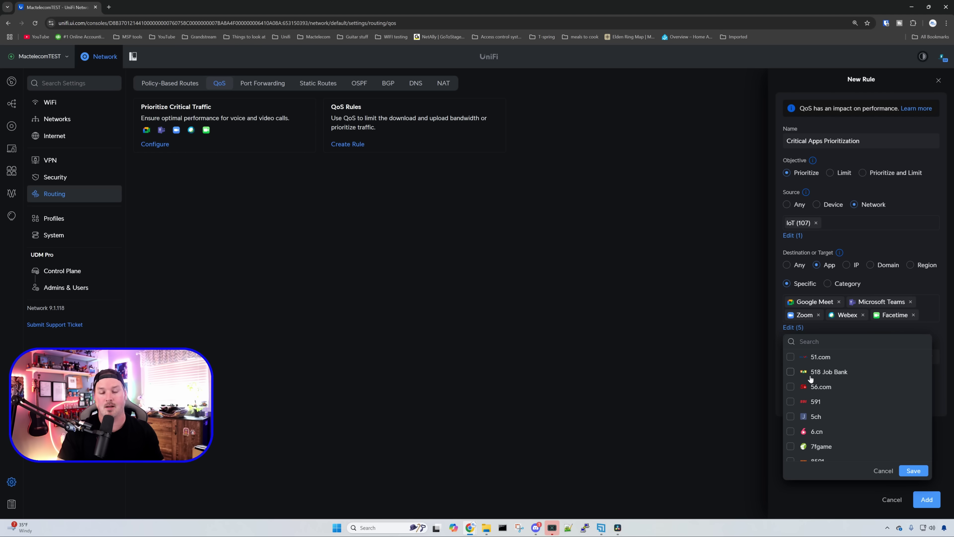
click(914, 201)
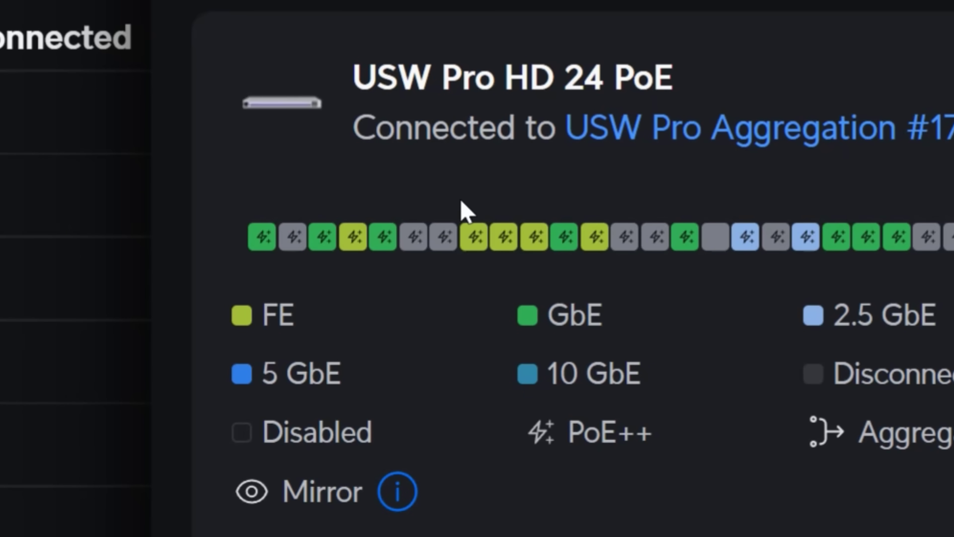
Step: Power cycle port 8 on the USW Pro HD 24 PoE and bring up its Port Manager
mouse_move(472, 237)
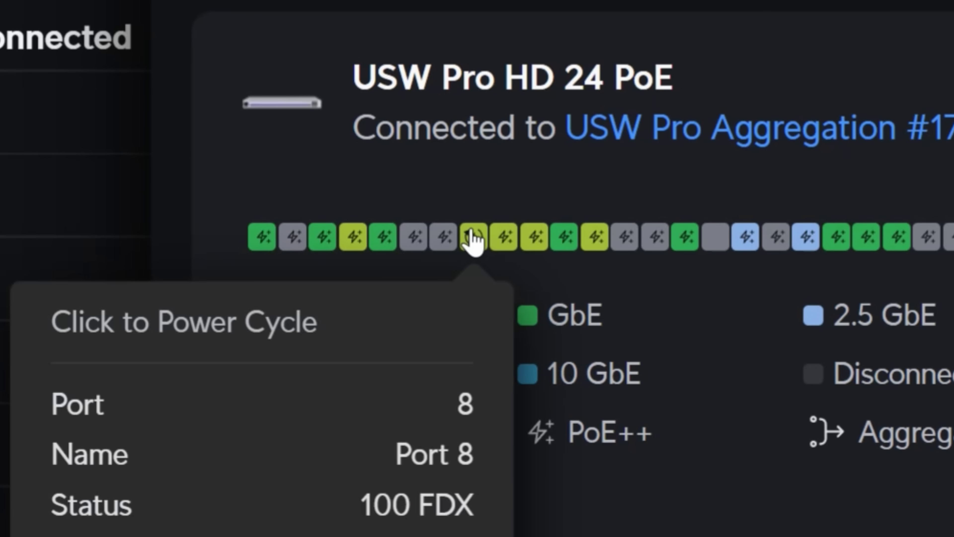
click(474, 238)
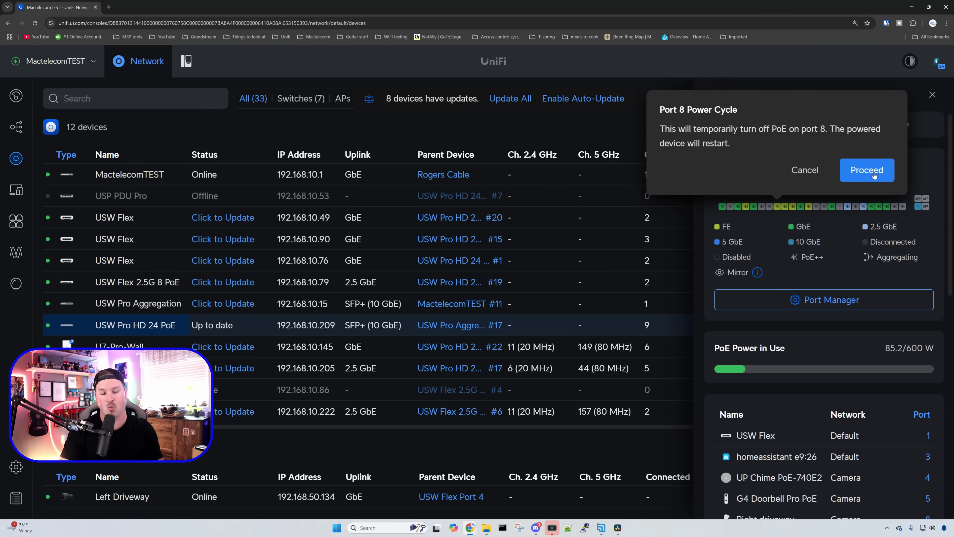
click(870, 170)
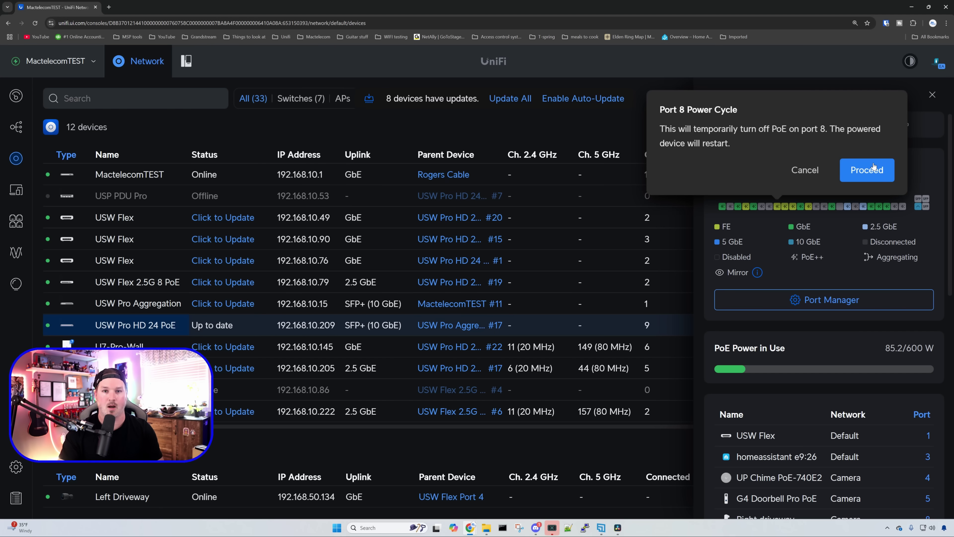
click(832, 302)
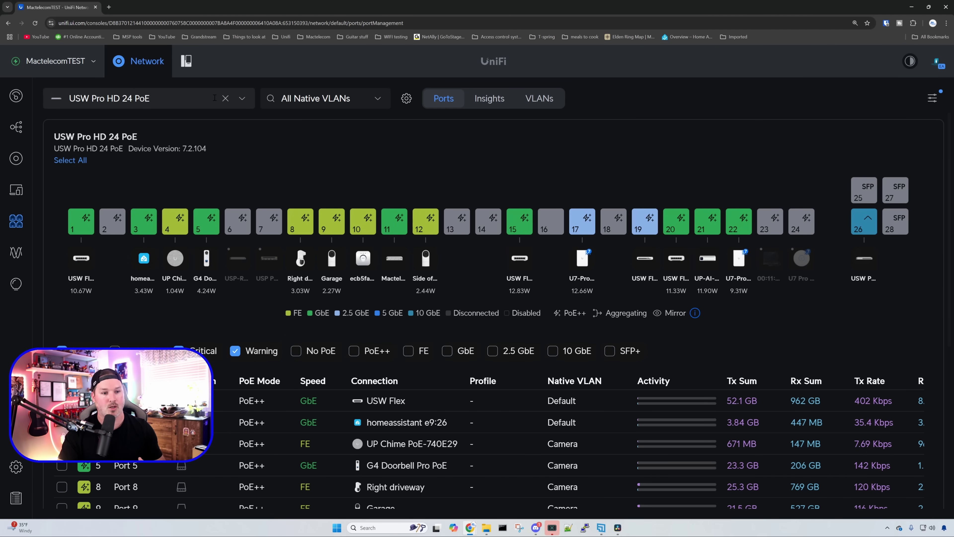
Step: Switch the Port Manager view to SFP Analyzer (6) to list the SFP modules
click(242, 99)
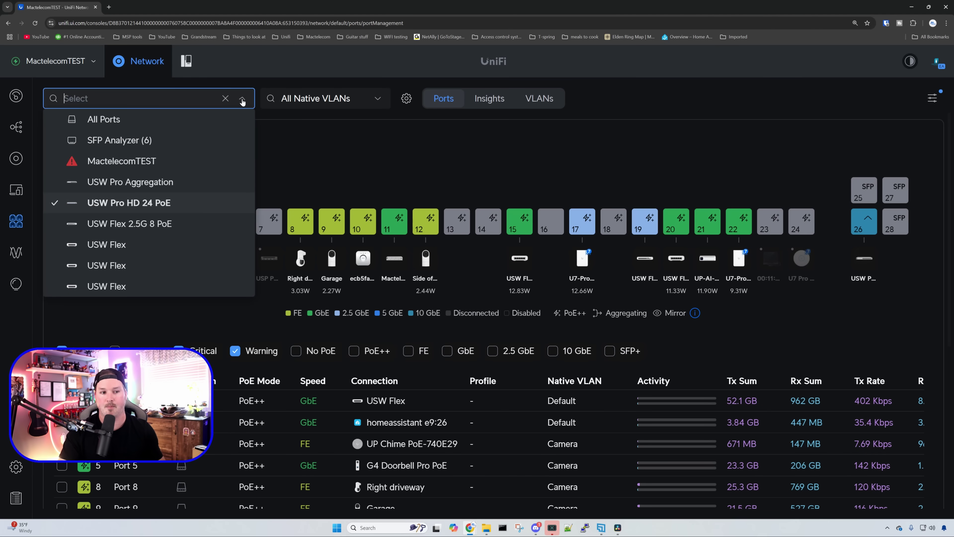
click(151, 141)
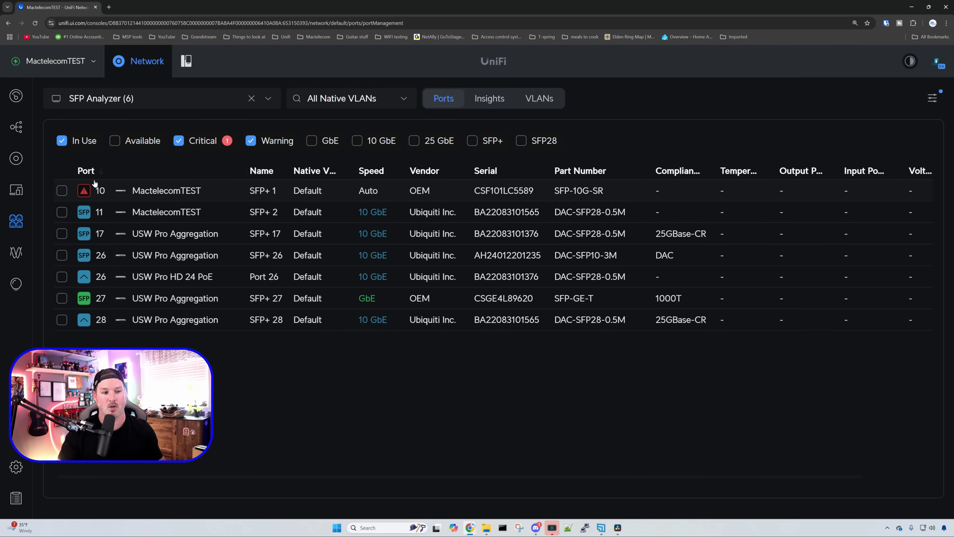
mouse_move(89, 191)
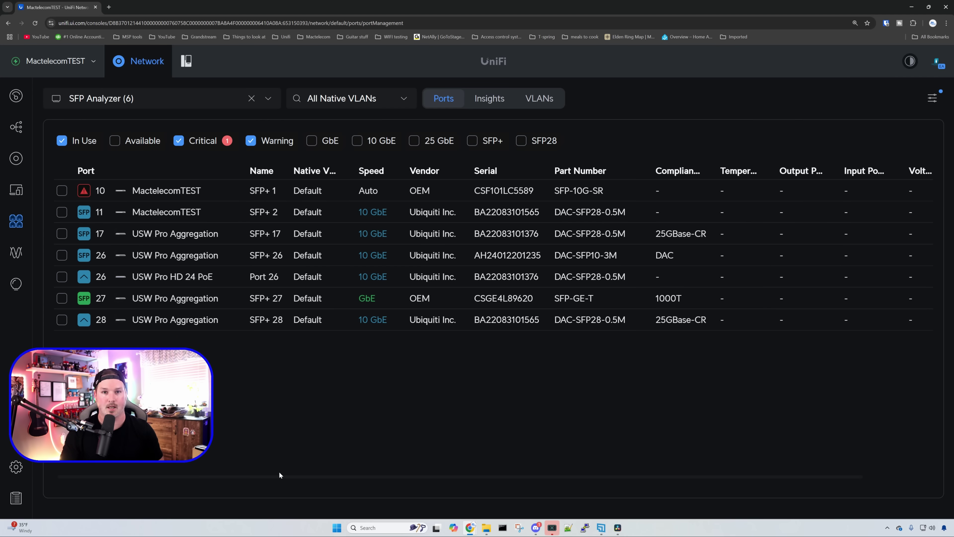
Step: Select ports 13, 14 and 15 on the USW Pro HD 24 PoE and rename them Camera
click(372, 277)
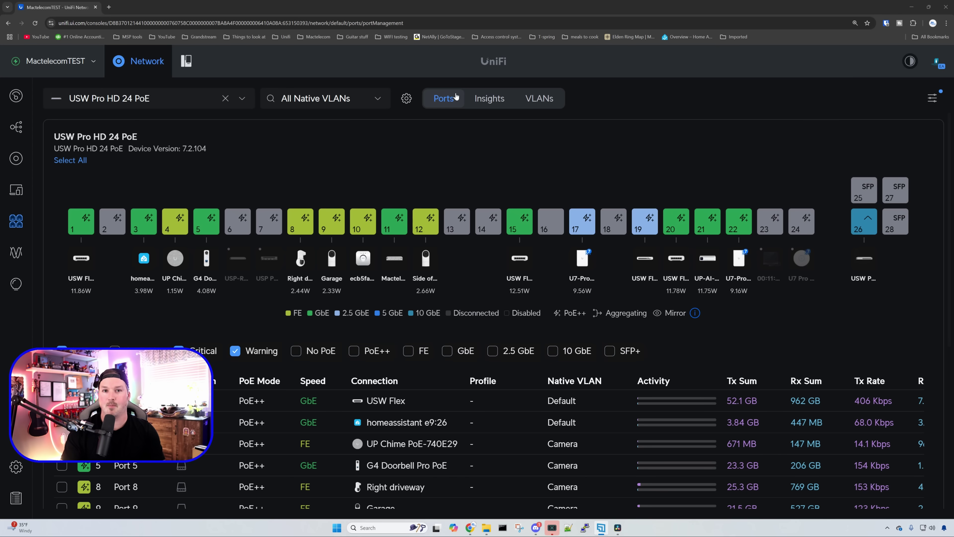
click(458, 223)
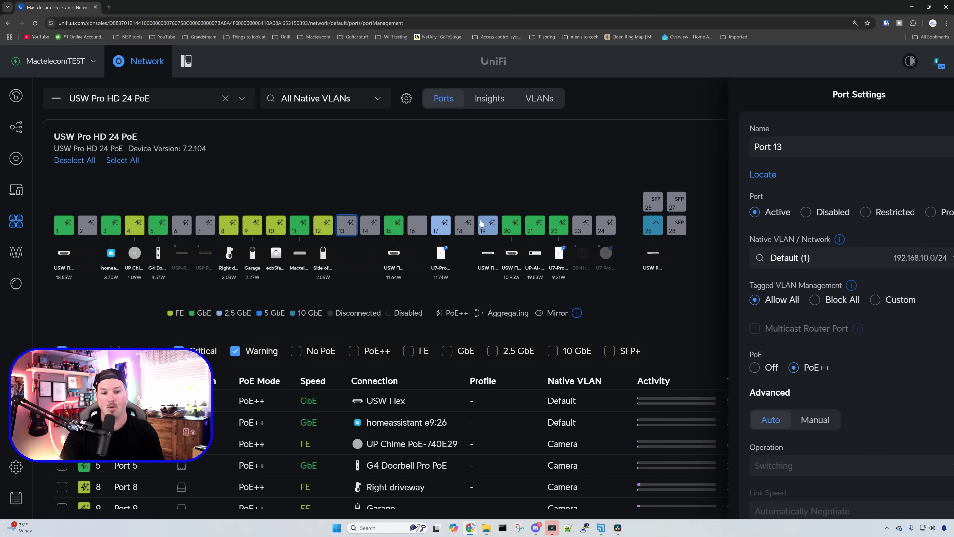
click(368, 225)
click(391, 225)
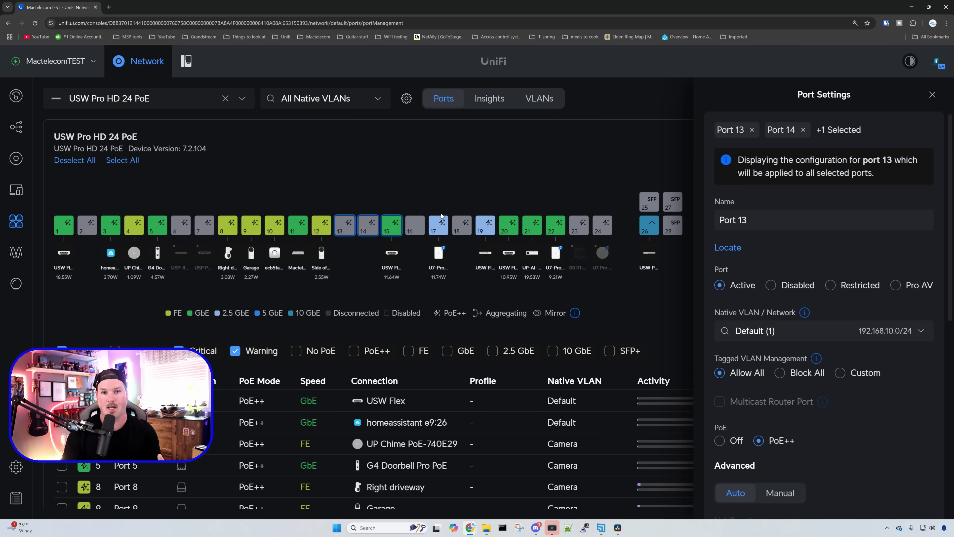
triple_click(736, 220)
text(Camer)
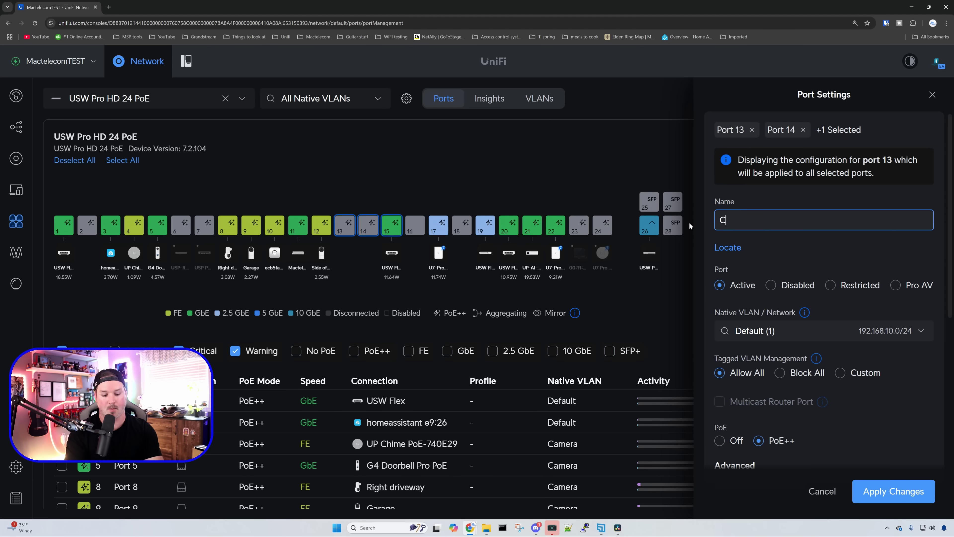
text(a)
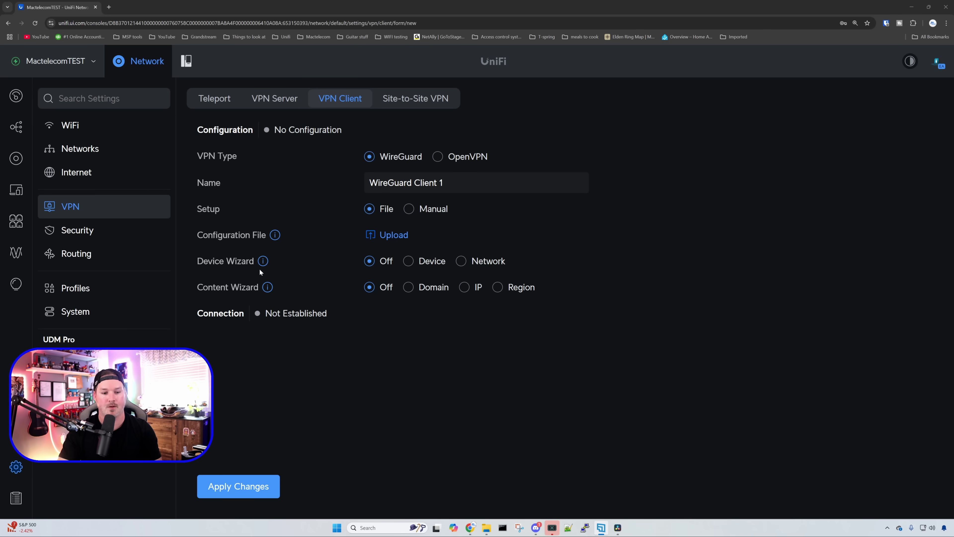
Step: Choose the Backyard fence device to route through the WireGuard VPN client
click(407, 262)
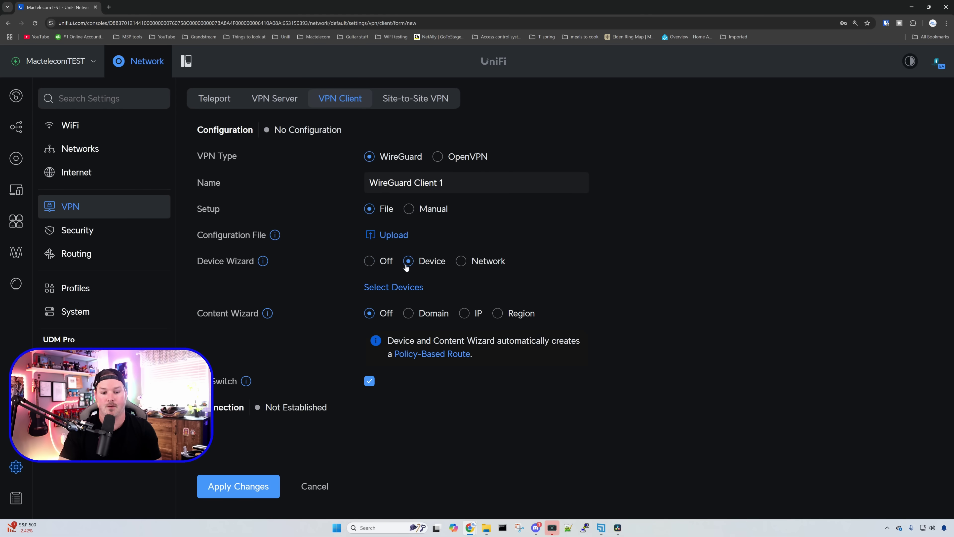
click(403, 288)
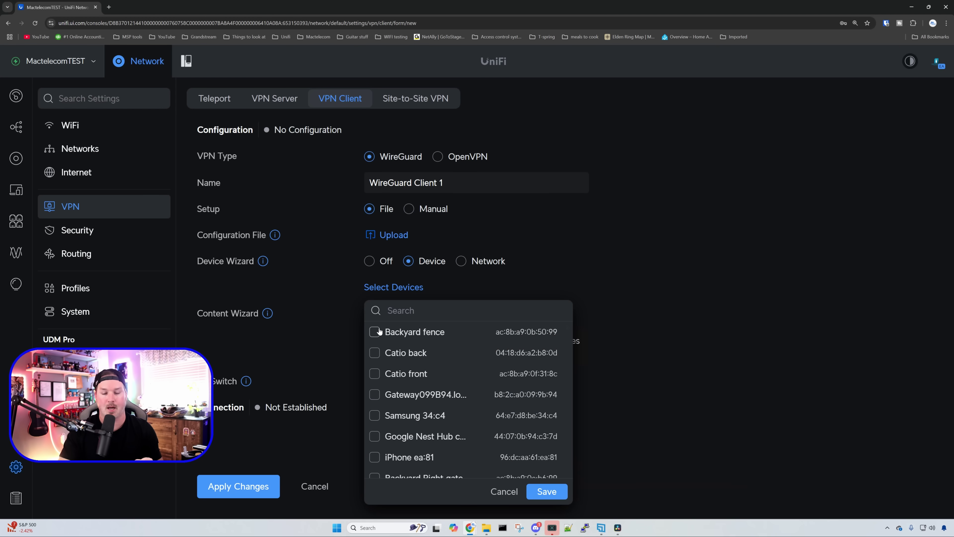
click(378, 332)
click(547, 492)
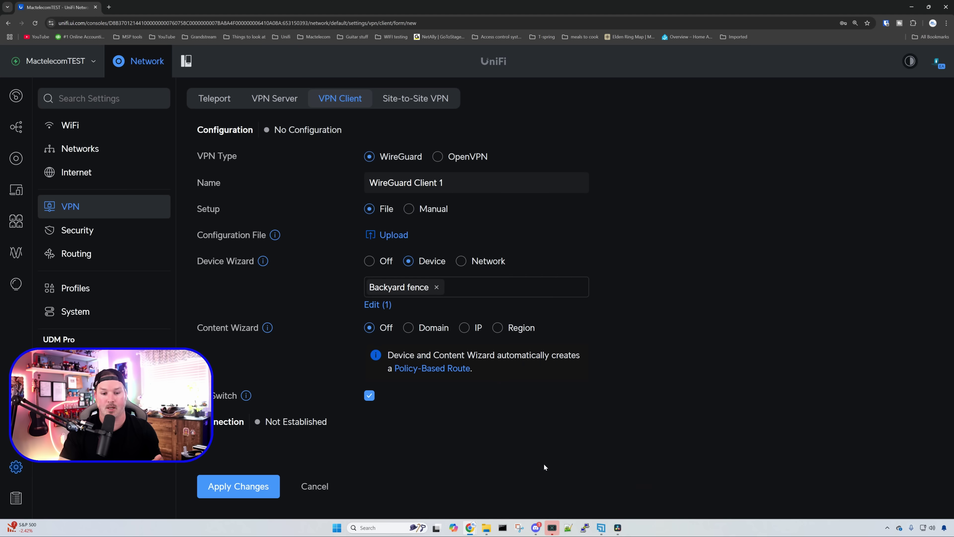
Step: Switch the VPN routing to whole networks and select the IoT network
click(460, 266)
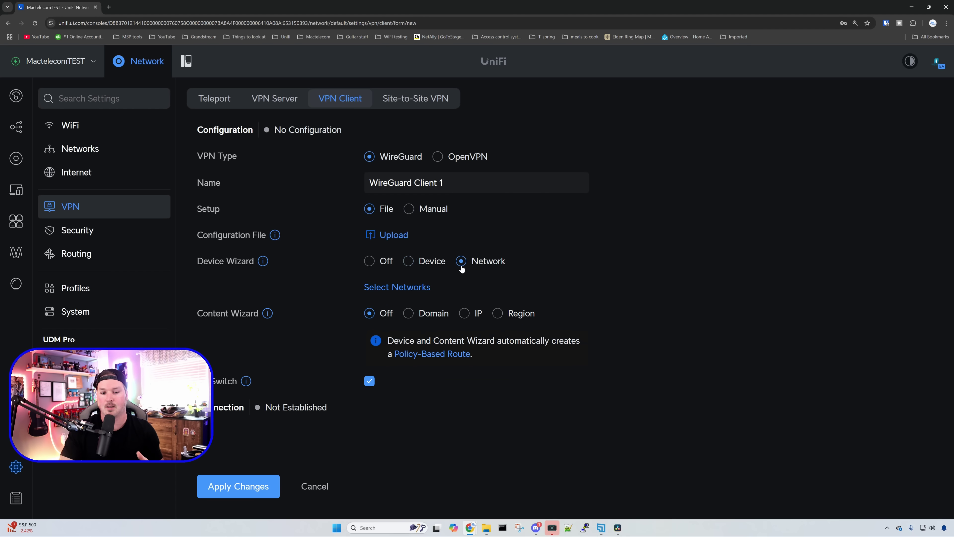
click(416, 286)
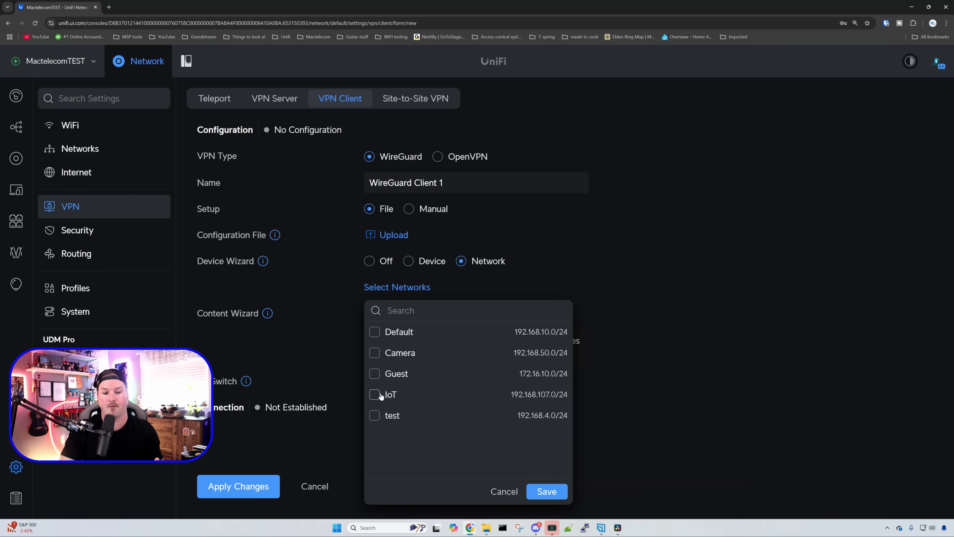
click(380, 394)
click(549, 492)
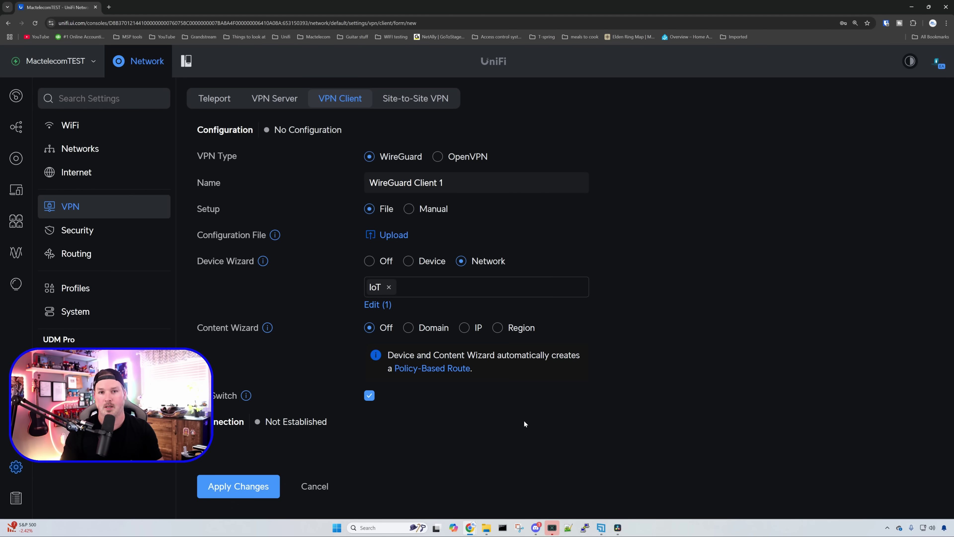
Step: Set the content routing to Region after trying Domain and IP address
click(423, 333)
click(466, 329)
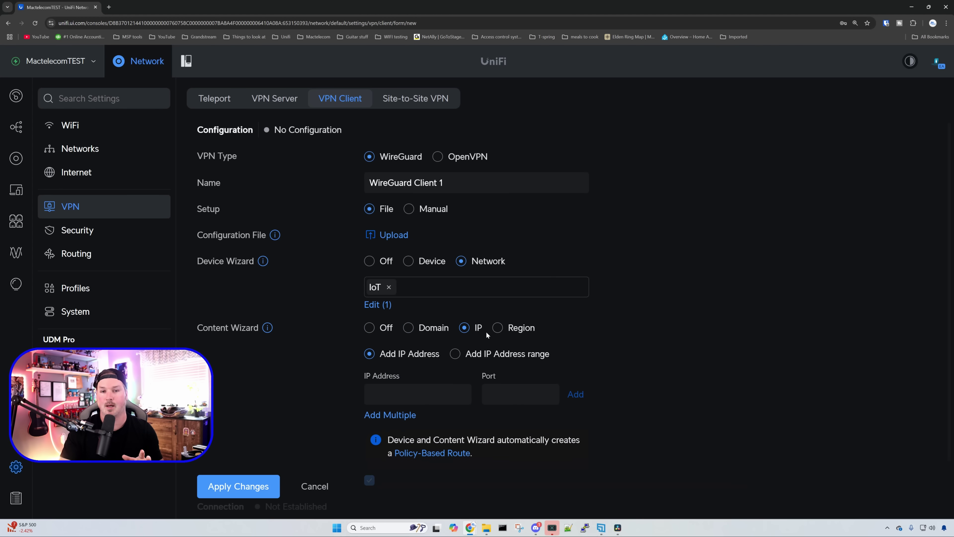
click(504, 332)
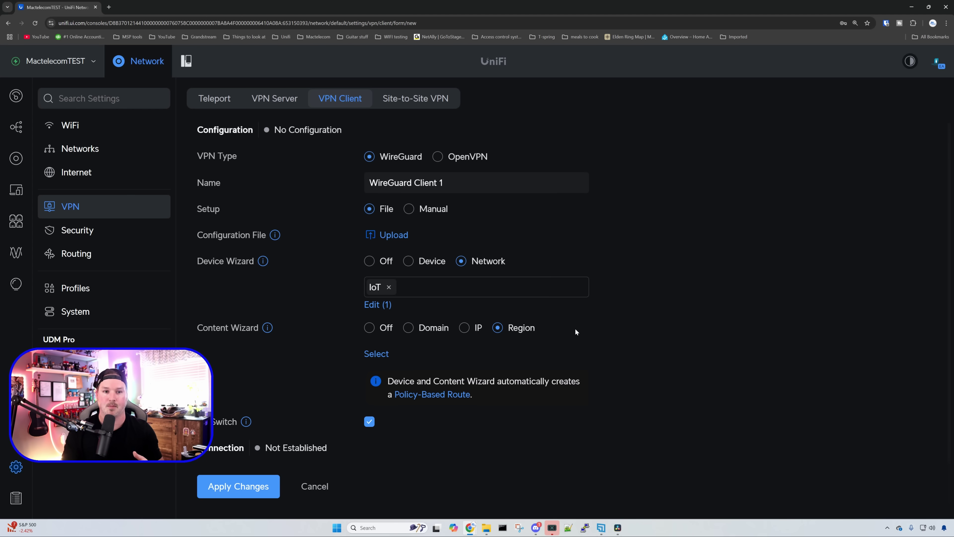
scroll(705, 271, down, 1)
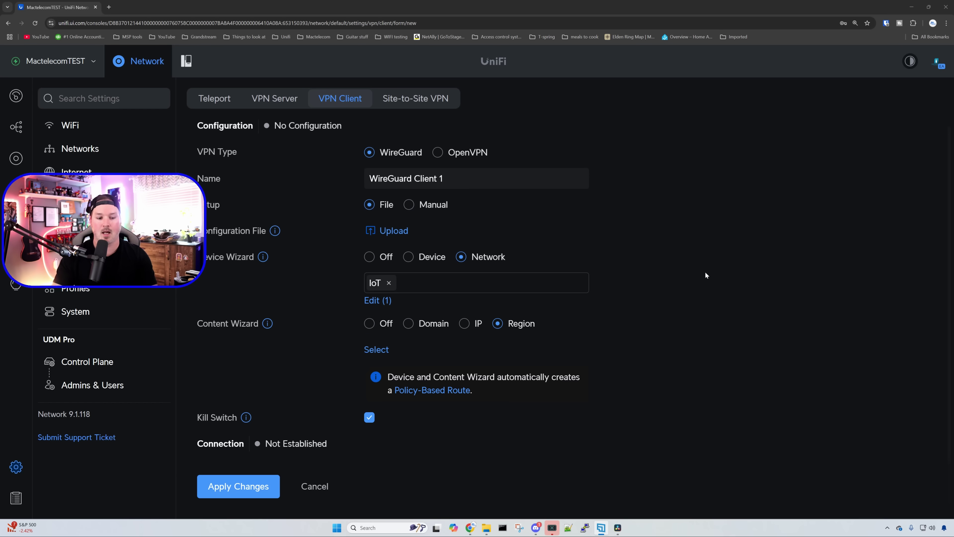
mouse_move(248, 418)
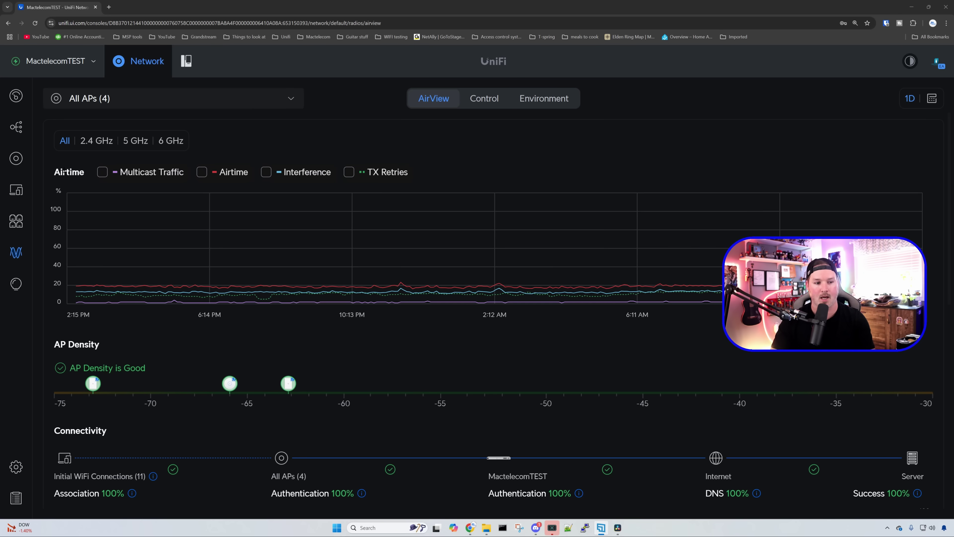
Step: Isolate each airtime chart series in turn: Multicast, Airtime, Interference and TX Retries
drag(84, 172, 62, 172)
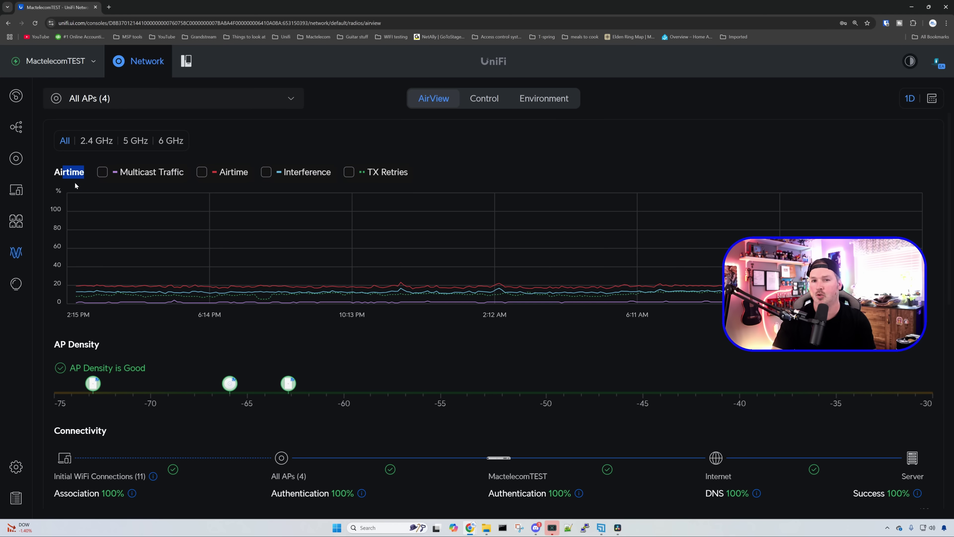
click(103, 173)
click(103, 173)
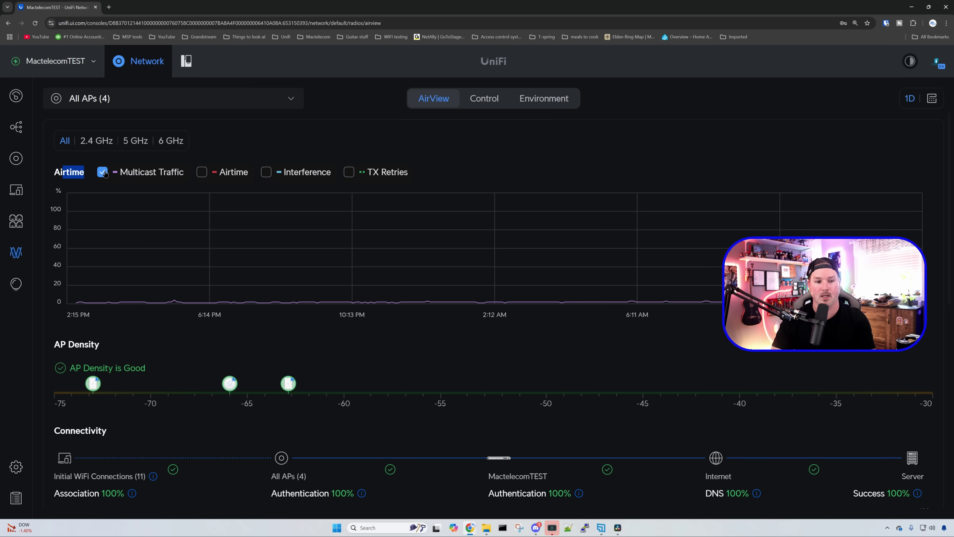
click(202, 172)
click(202, 172)
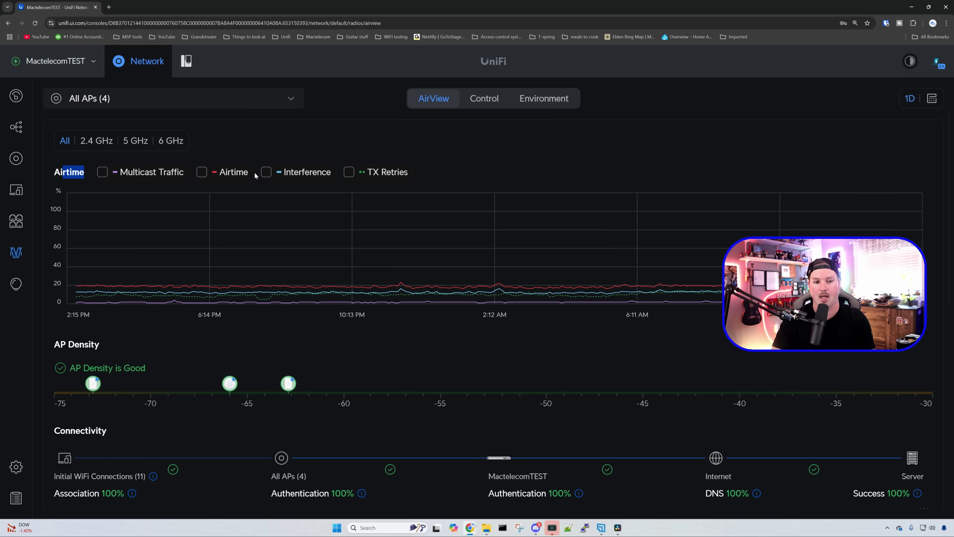
click(266, 172)
click(266, 172)
click(348, 172)
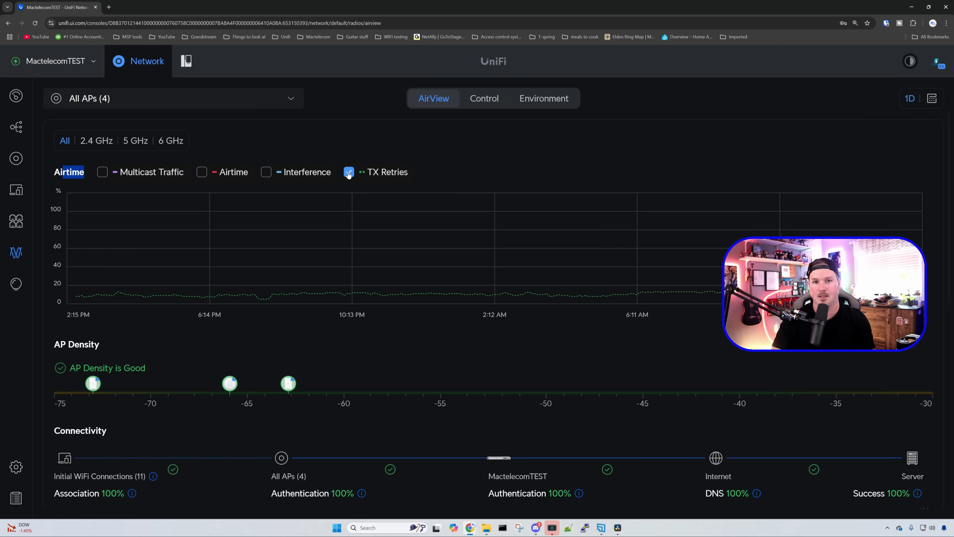
click(349, 172)
scroll(797, 213, down, 3)
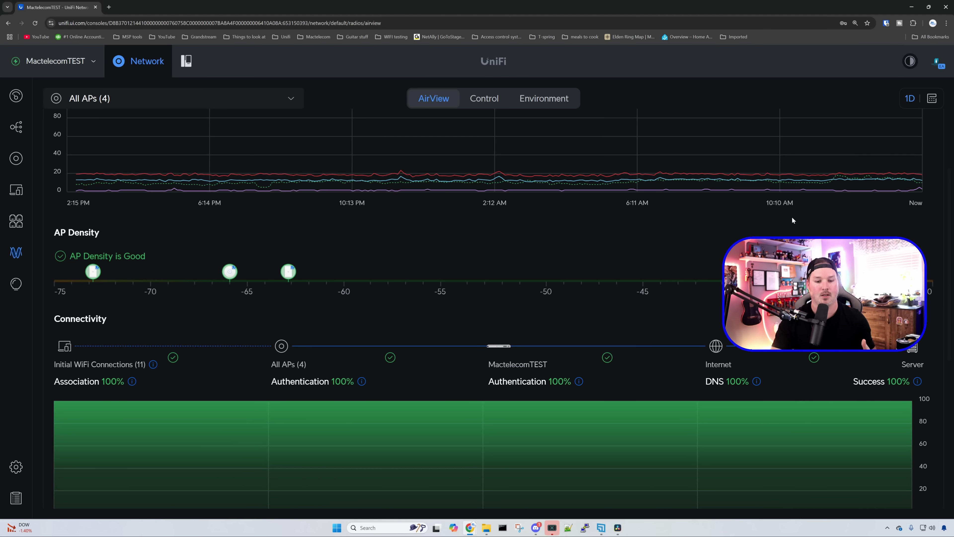
scroll(791, 218, down, 2)
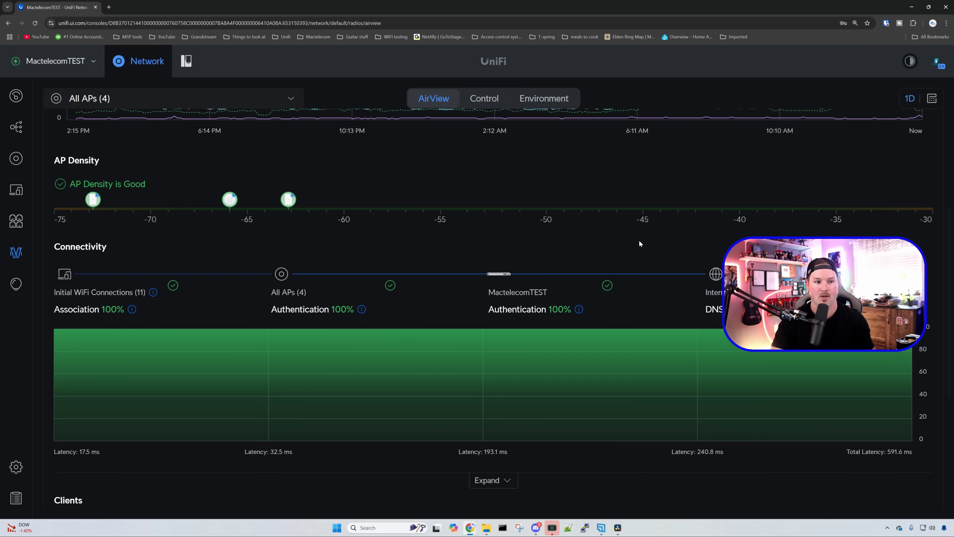
scroll(639, 239, up, 5)
Step: Keep all access points selected and filter the chart by 2.4 GHz, 5 GHz and 6 GHz
click(296, 97)
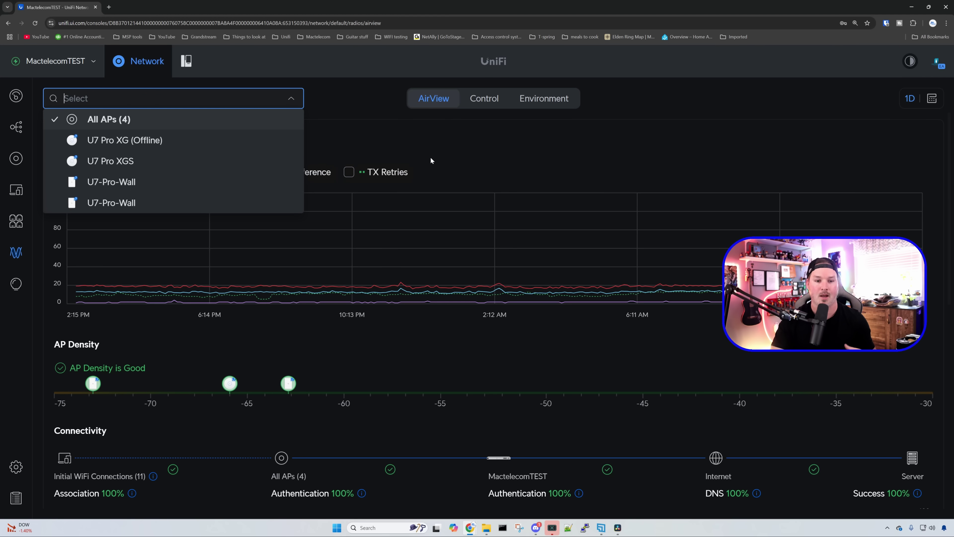
click(431, 143)
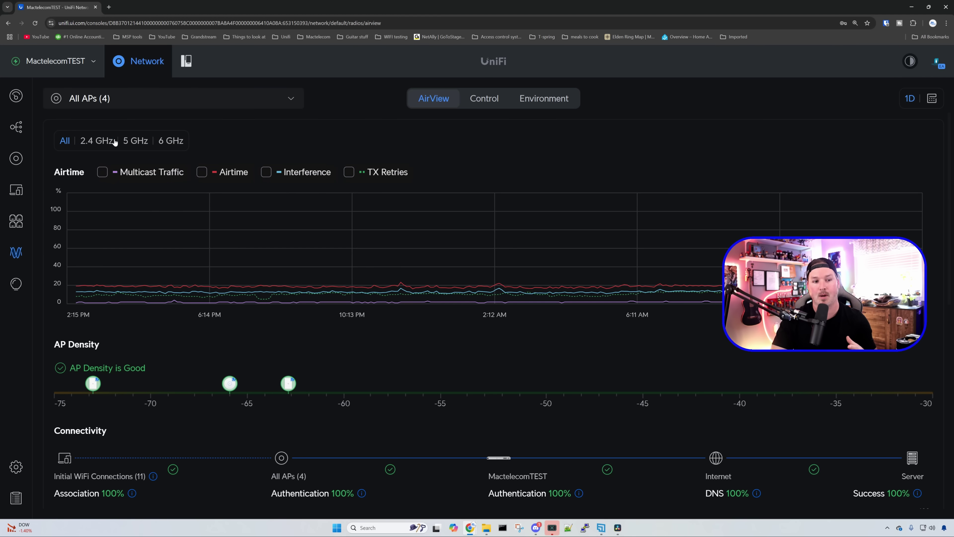
click(96, 140)
click(146, 142)
click(168, 143)
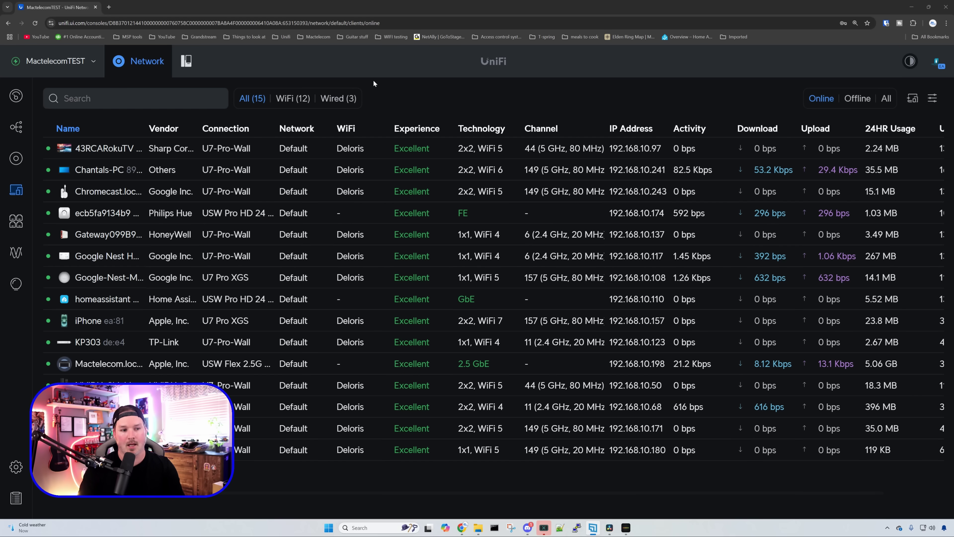
Step: Open the 43RCARokuTV client's Analyzer and run Test Latency
click(111, 149)
click(832, 230)
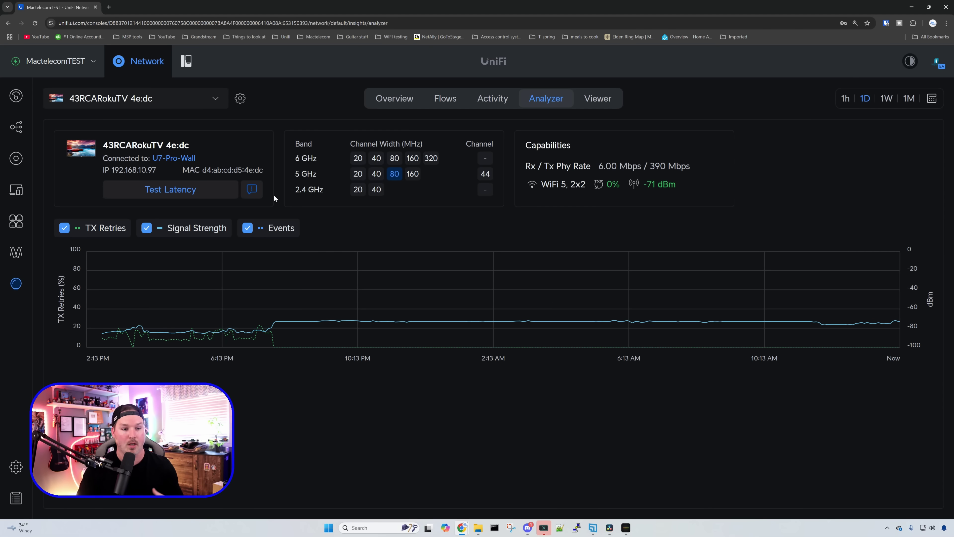
click(196, 191)
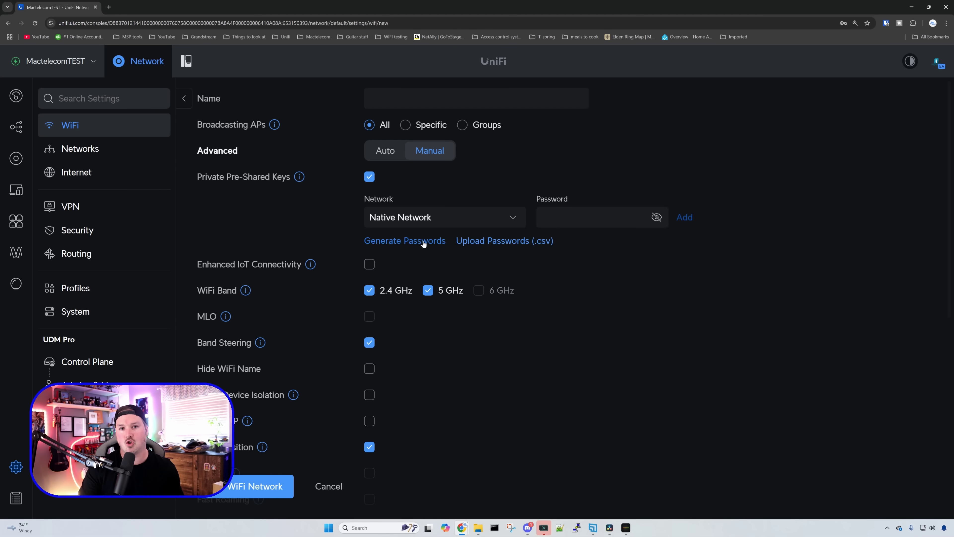
Step: Open Generate Passwords and select IoT as the existing network for the private keys
click(416, 243)
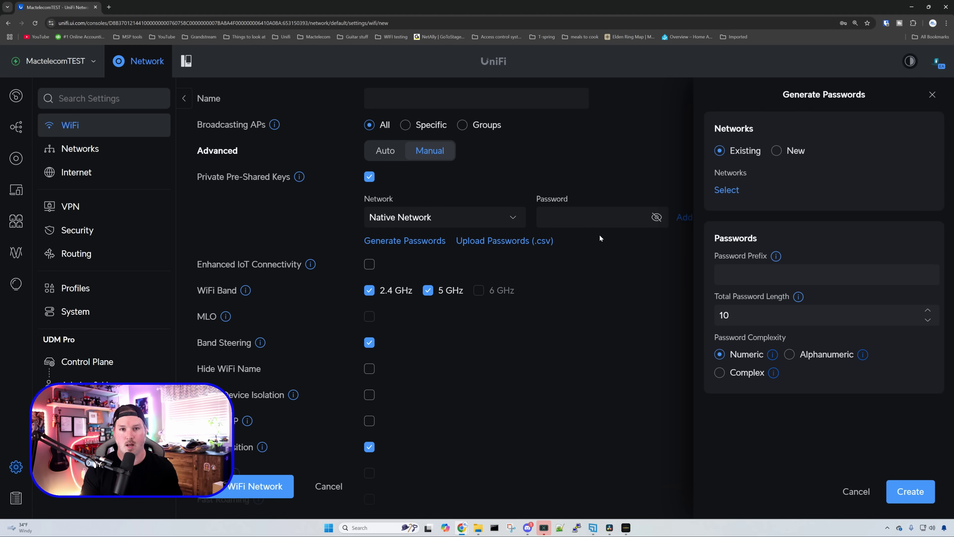
click(727, 190)
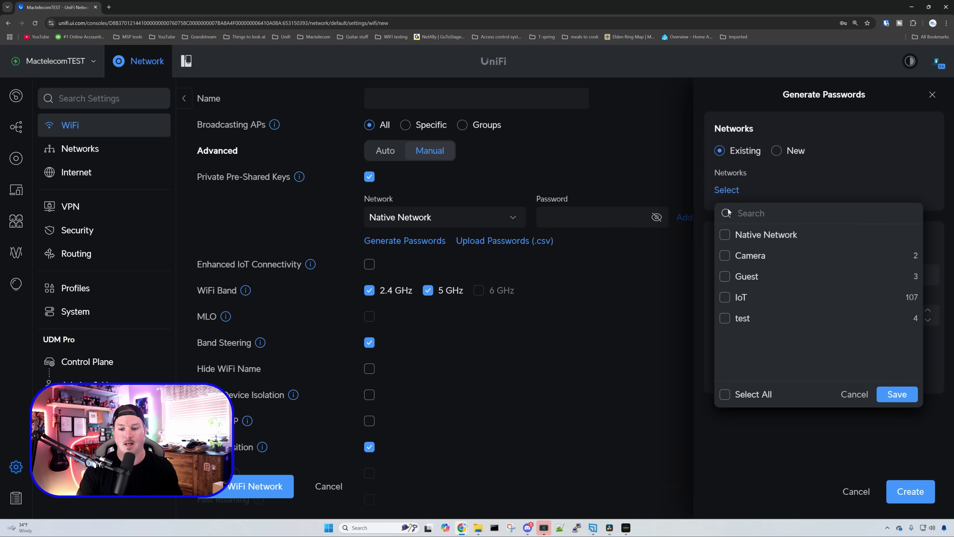
click(725, 298)
click(896, 394)
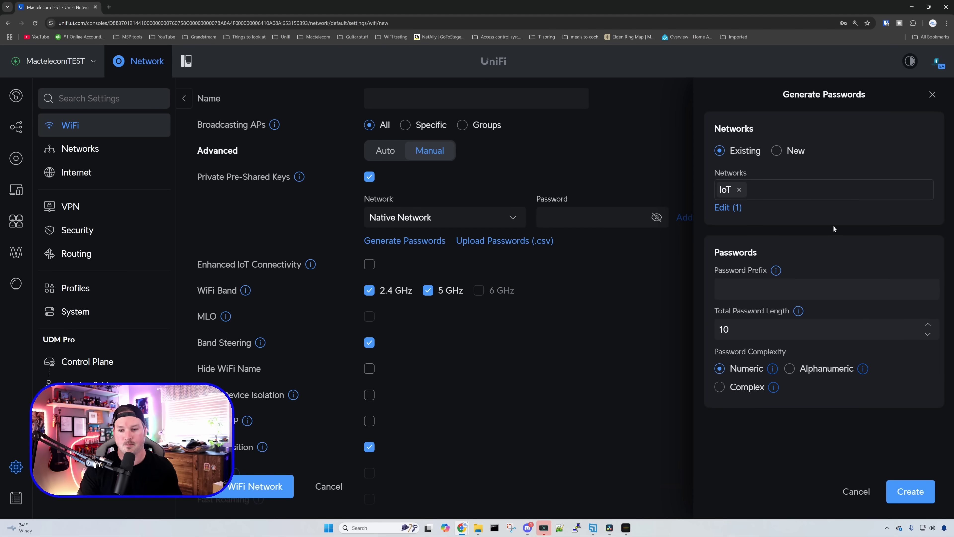
mouse_move(775, 273)
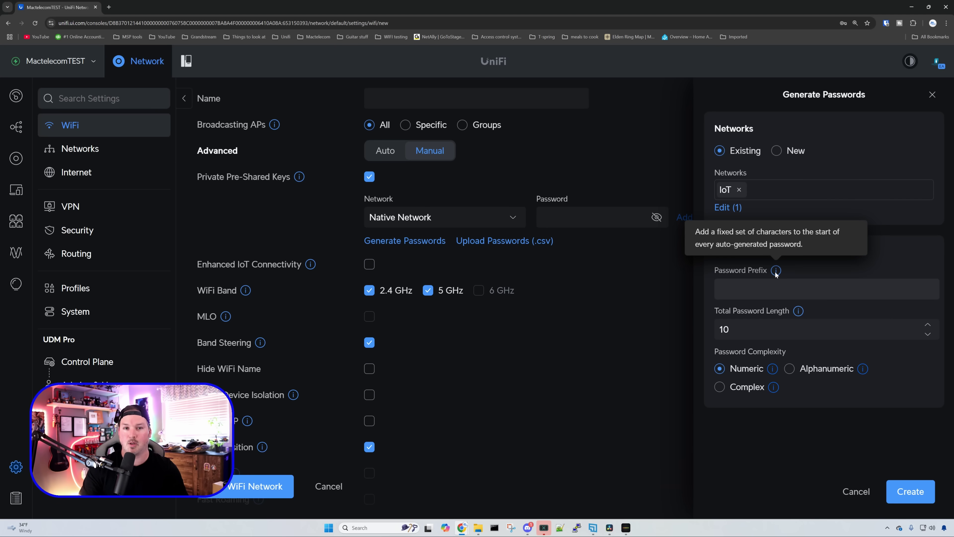